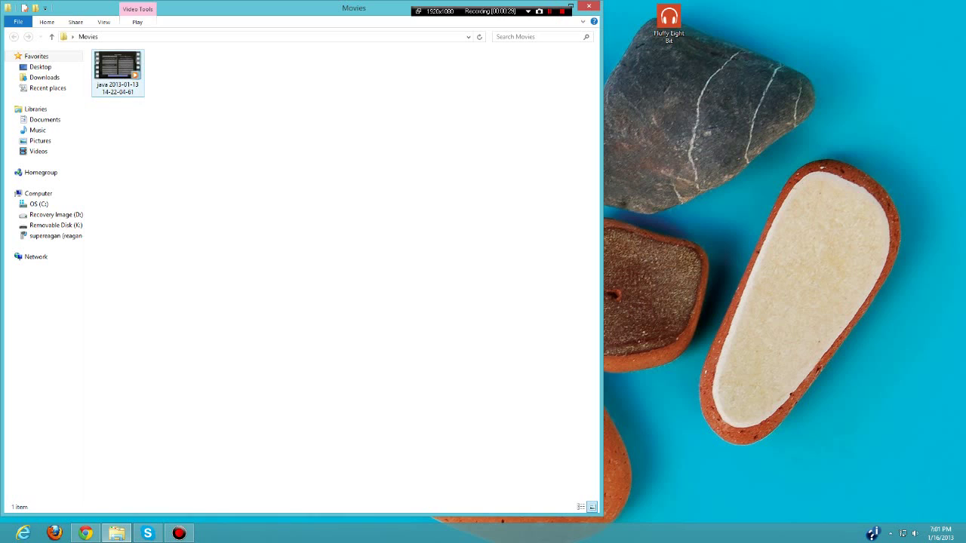
click(117, 73)
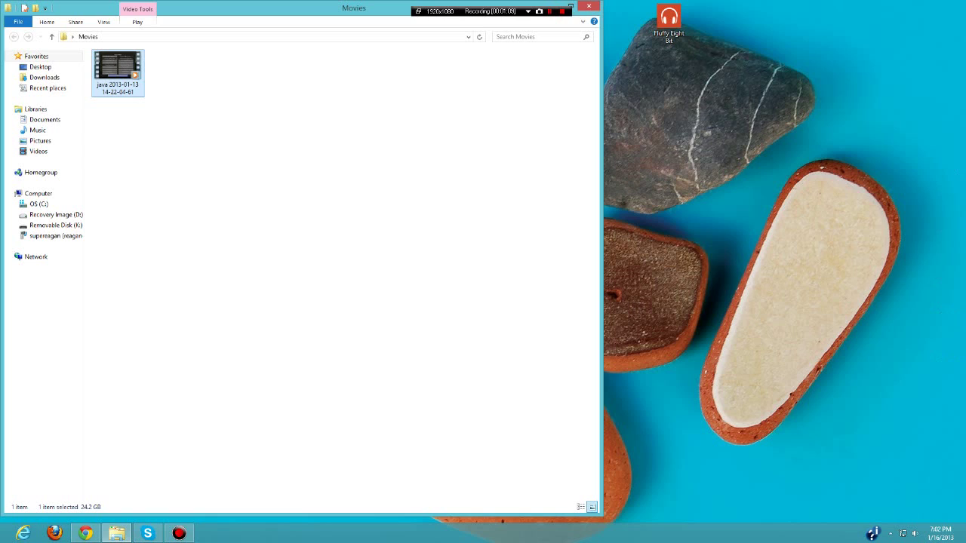
key(Escape)
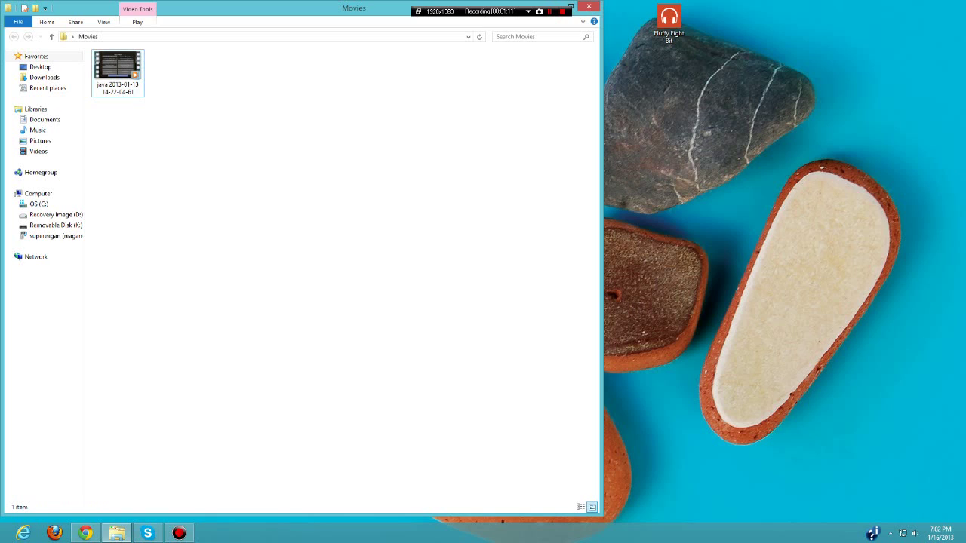
click(118, 73)
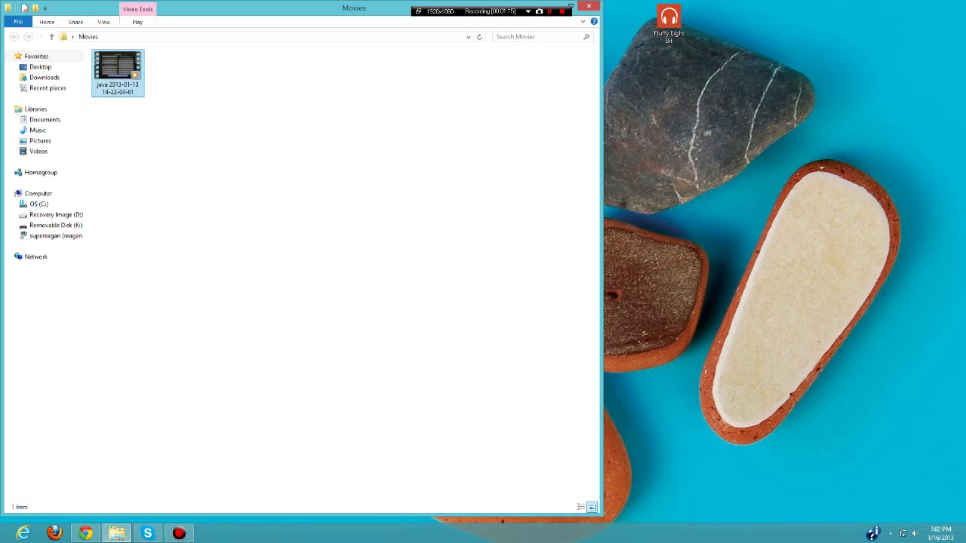
key(ctrl+space)
key(ctrl+space)
key(ctrl+space)
key(ctrl+space)
key(ctrl+space)
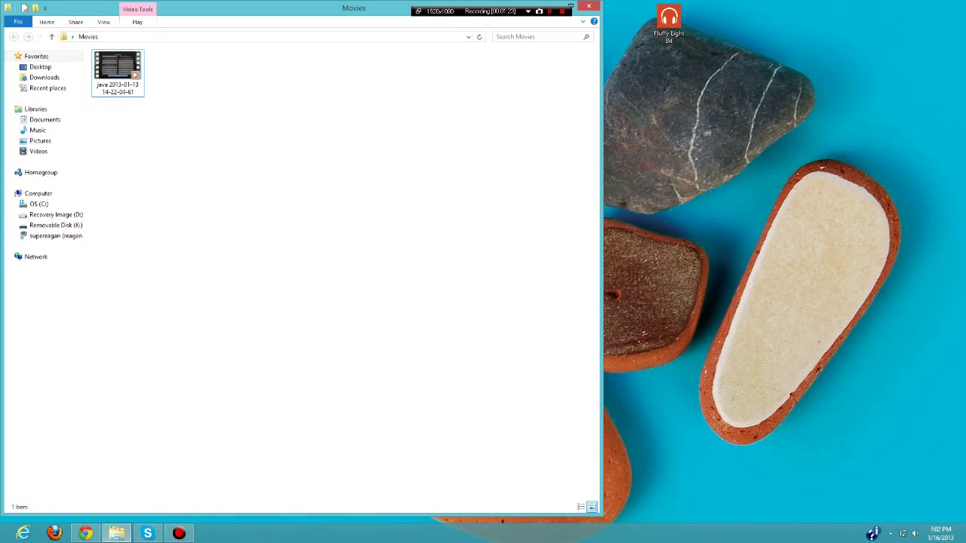
key(ctrl+space)
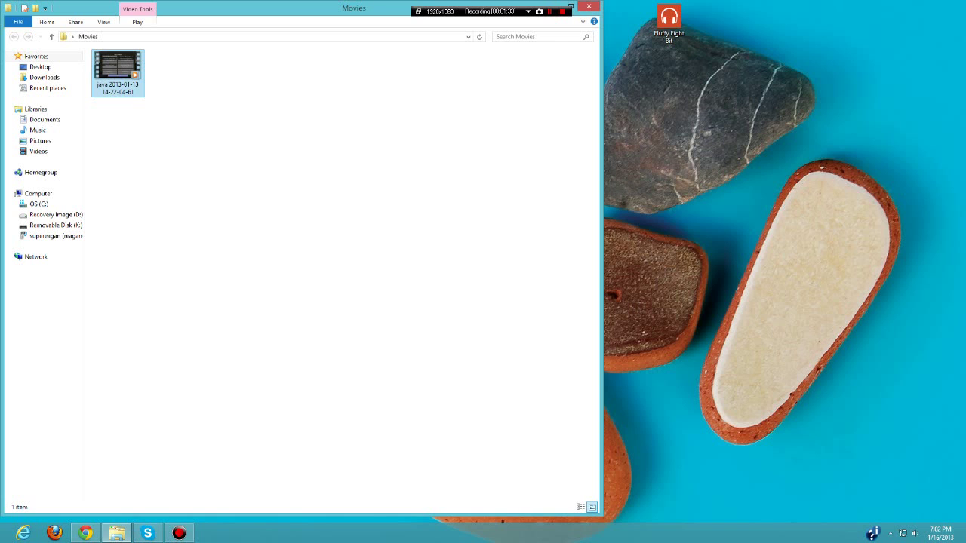
Search the installed apps for "windows" and return to the desktop
key(super)
text(windows)
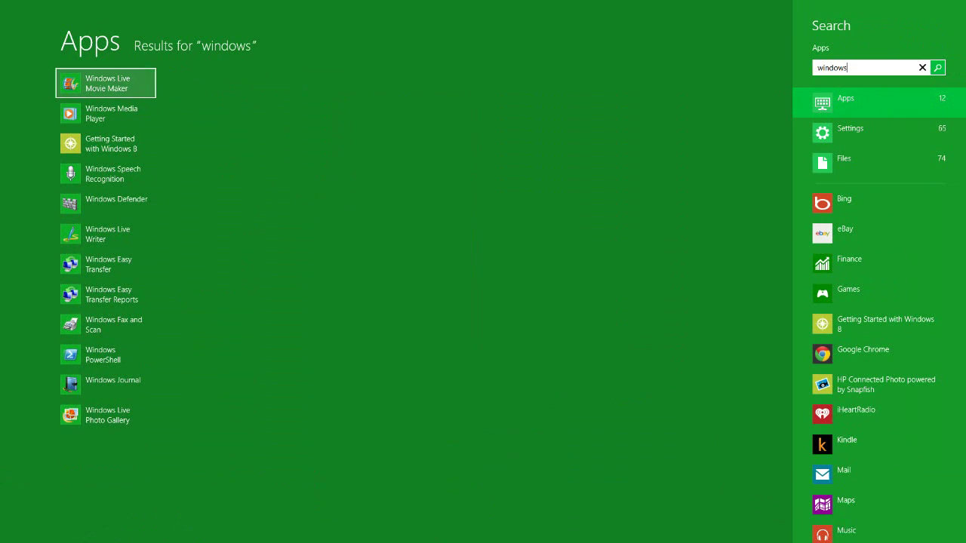
click(31, 527)
click(123, 444)
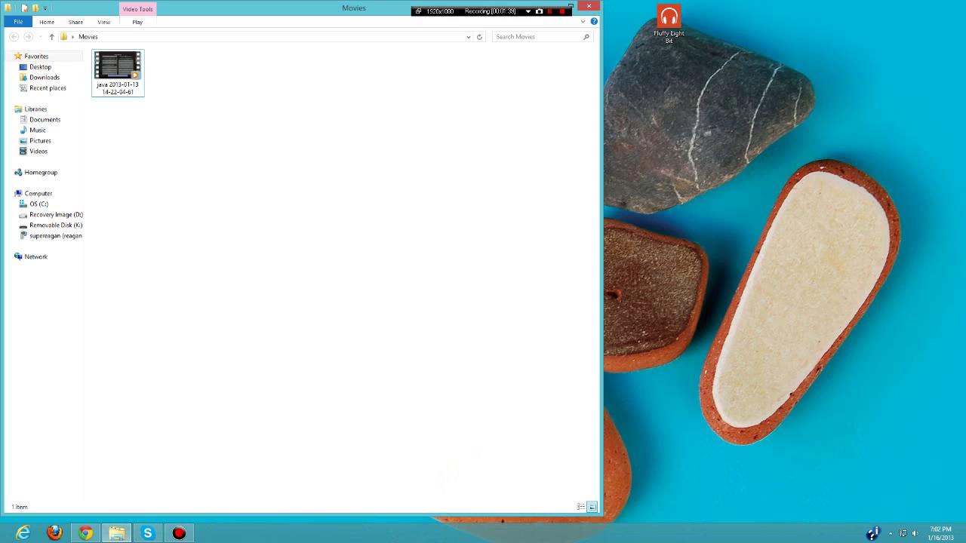
right_click(114, 88)
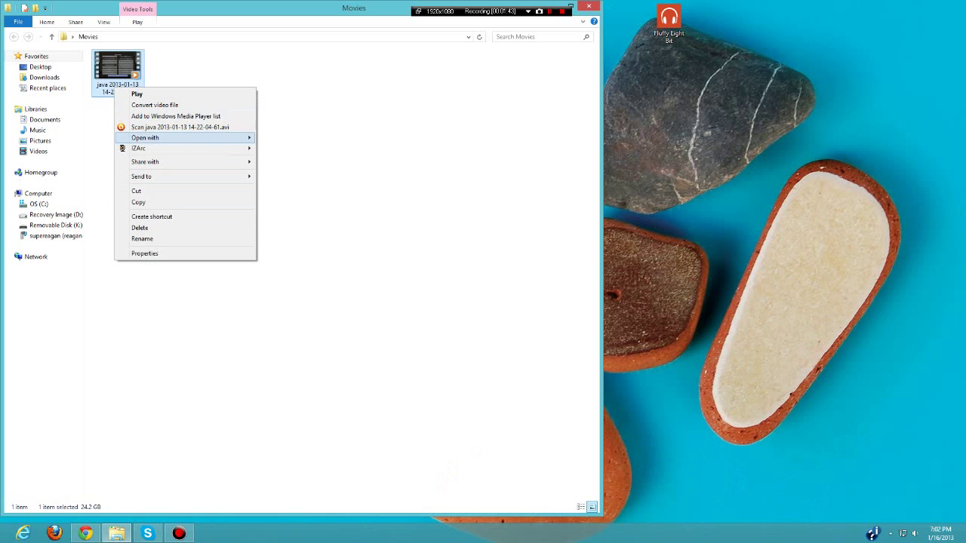
mouse_move(151, 137)
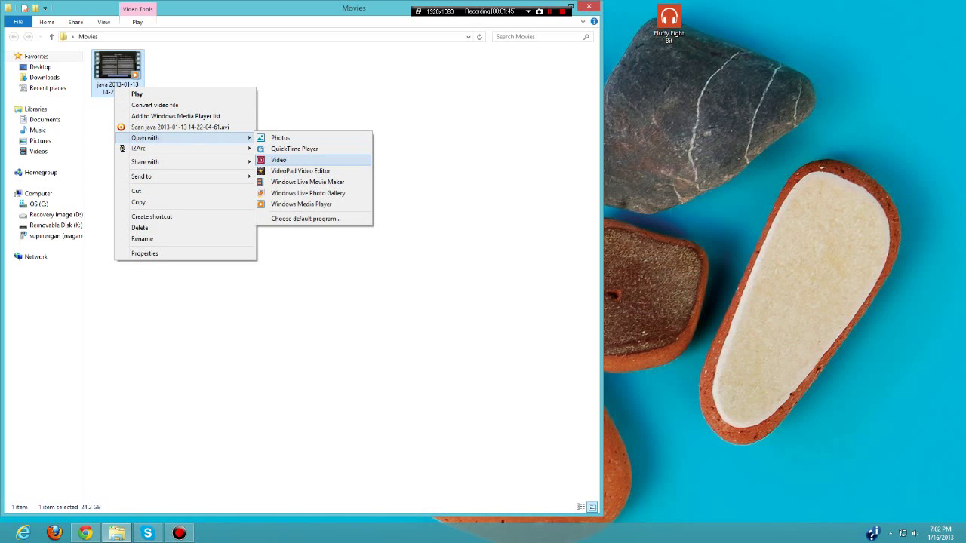
click(307, 182)
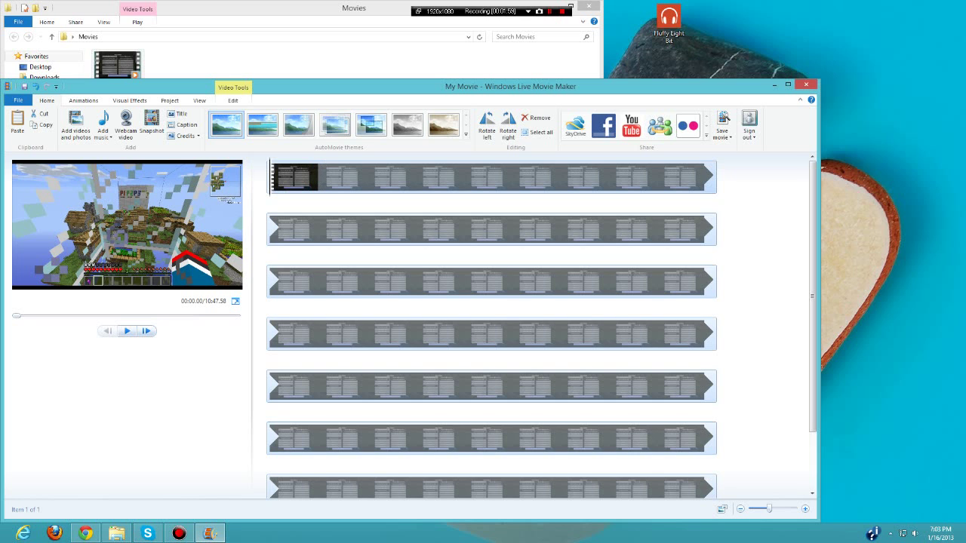
Play the original java video from the Movies folder, pause it, and close the player
double_click(117, 64)
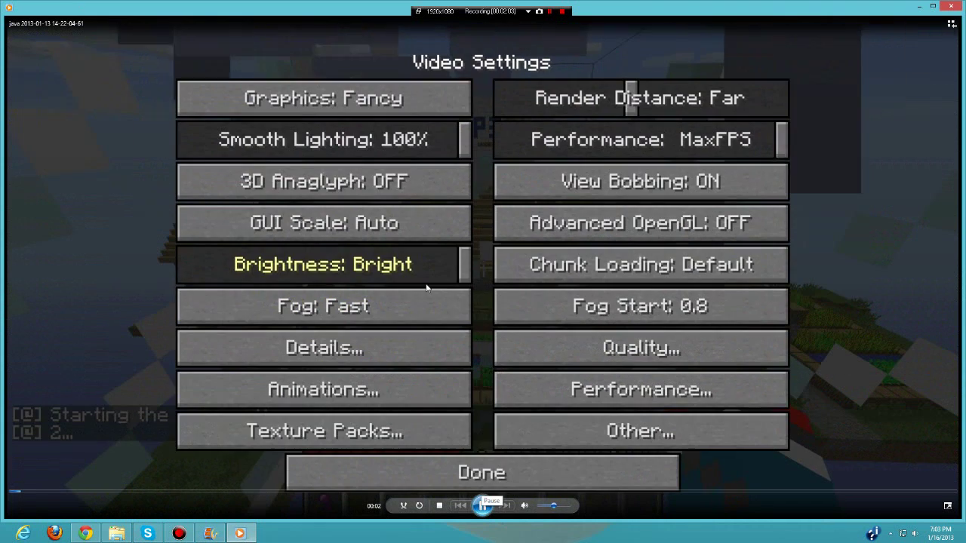
click(483, 505)
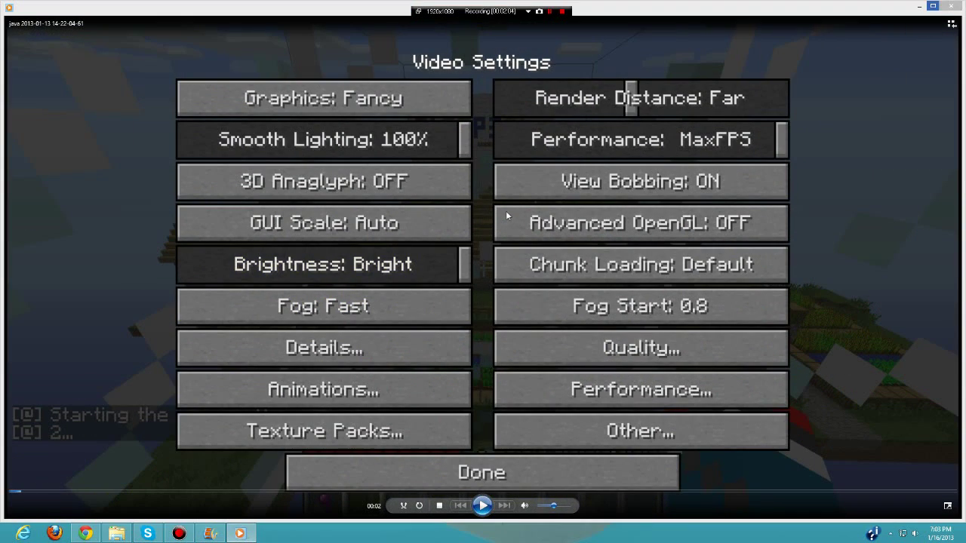
click(951, 6)
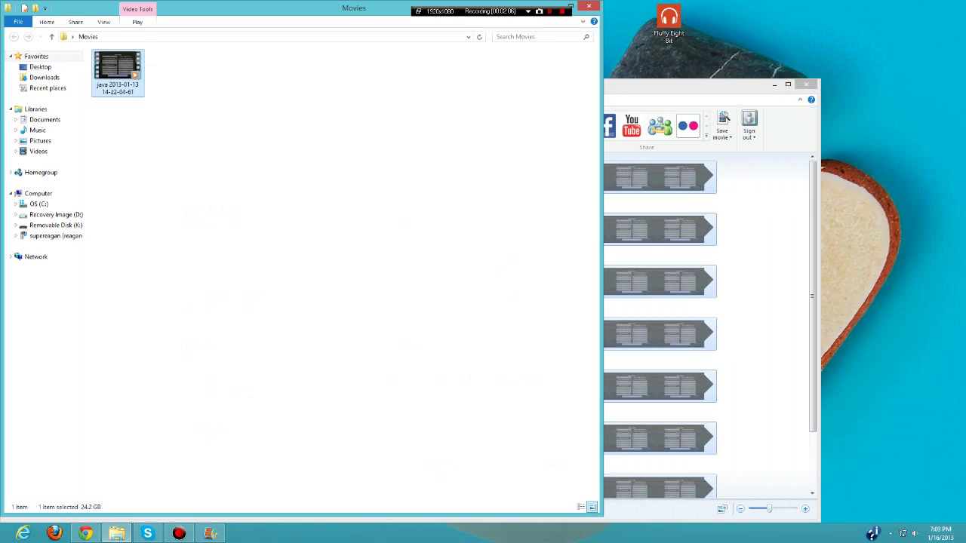
Bring the Windows Live Movie Maker window to the front, reposition it, and briefly play the clip's preview
drag(679, 84, 745, 44)
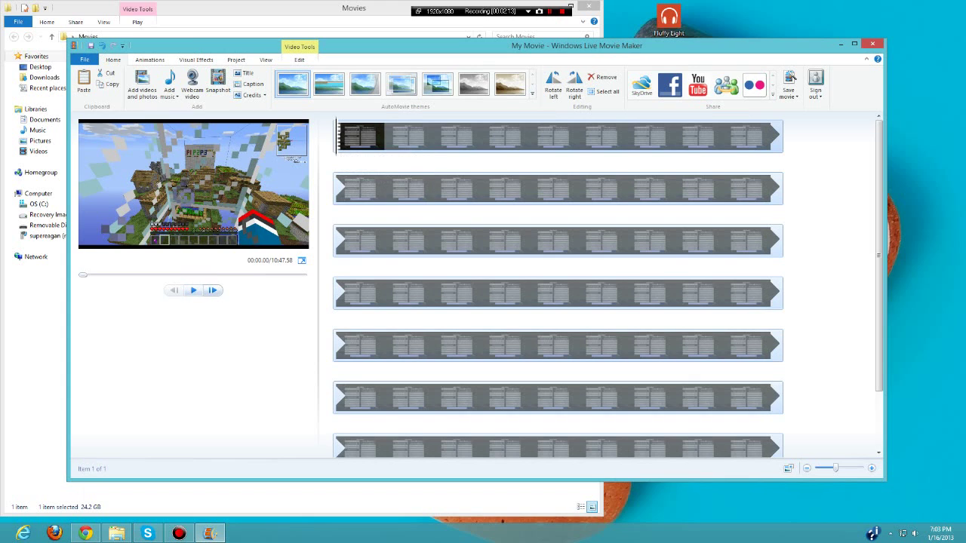
key(space)
key(space)
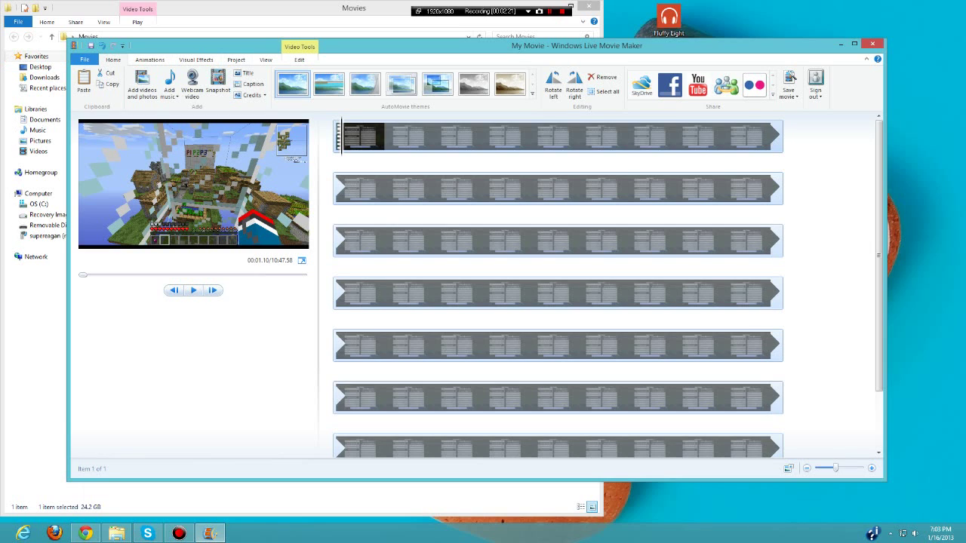
click(235, 59)
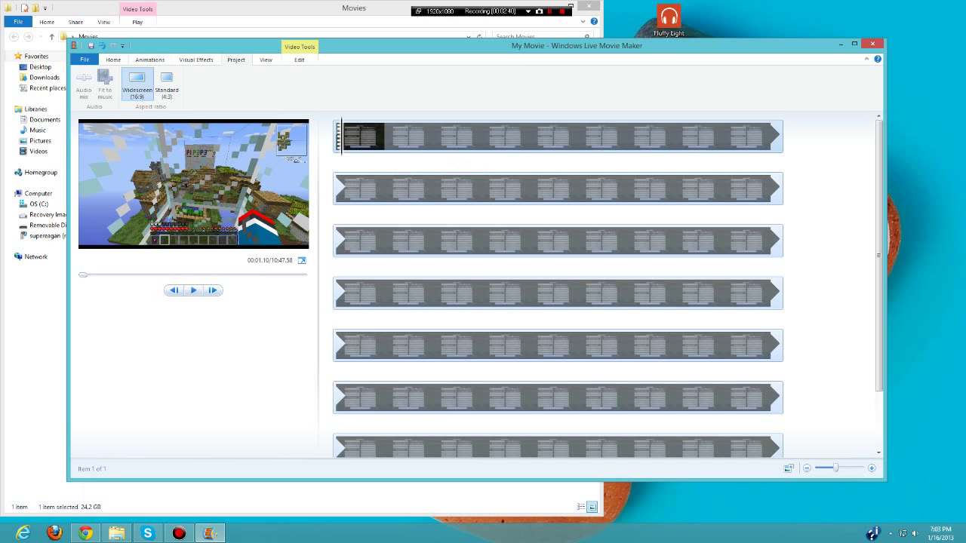
click(85, 59)
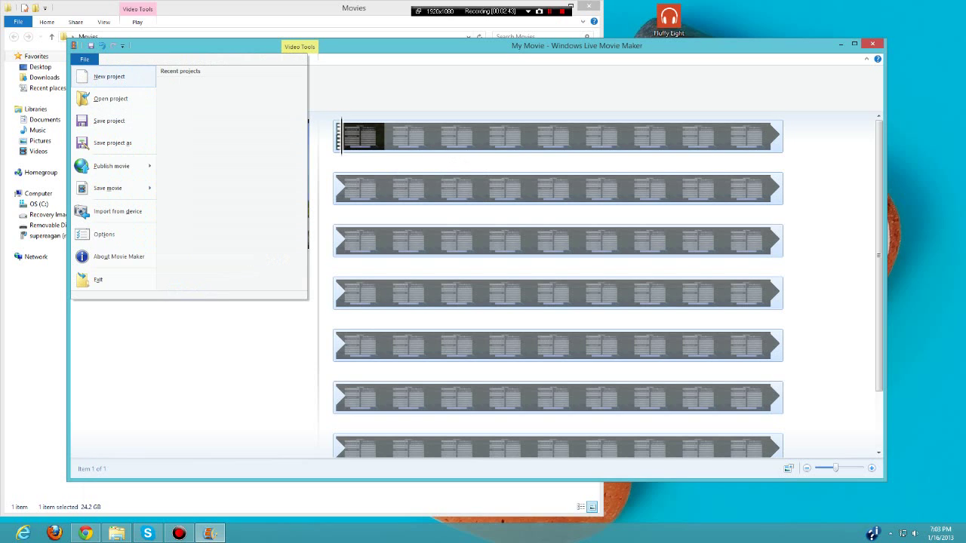
click(109, 76)
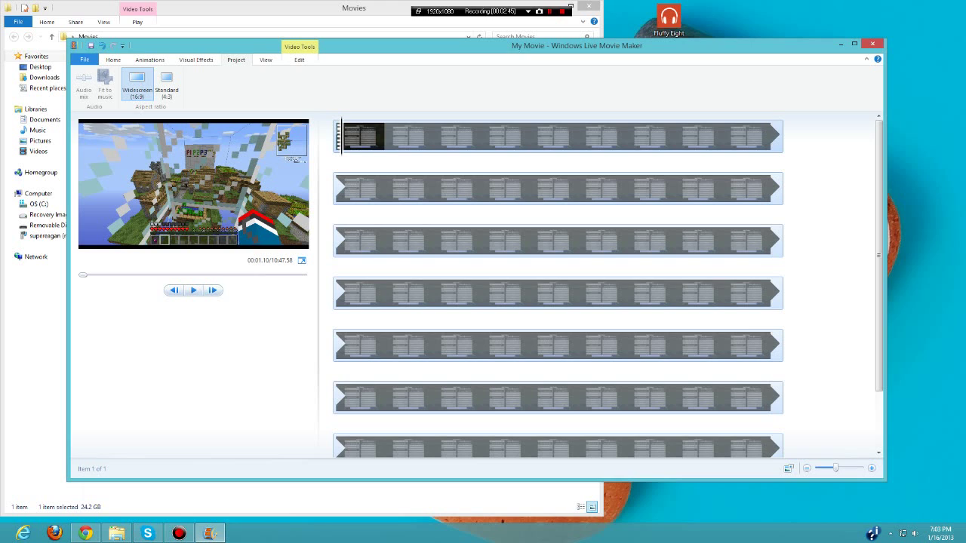
click(113, 60)
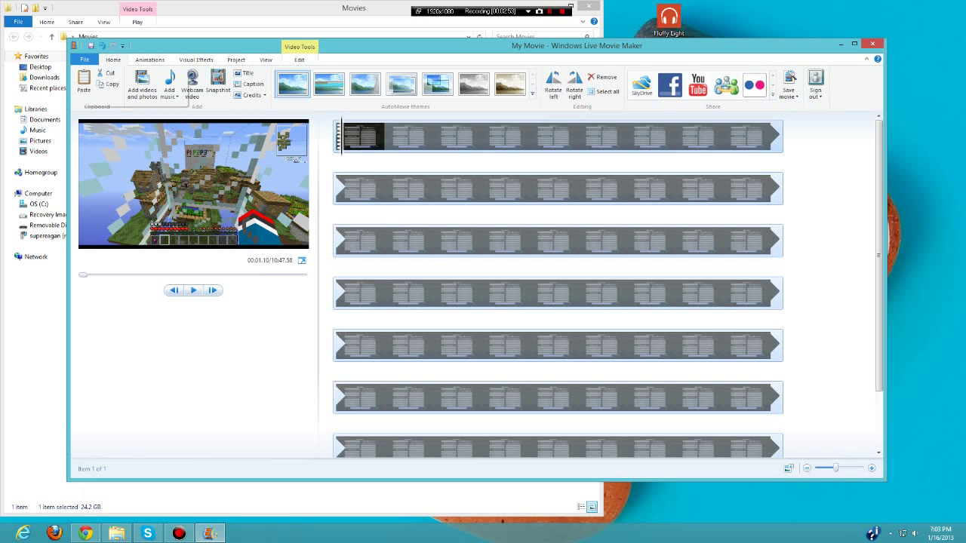
Review the movie export presets and start saving the movie with the recommended setting for this project
click(85, 60)
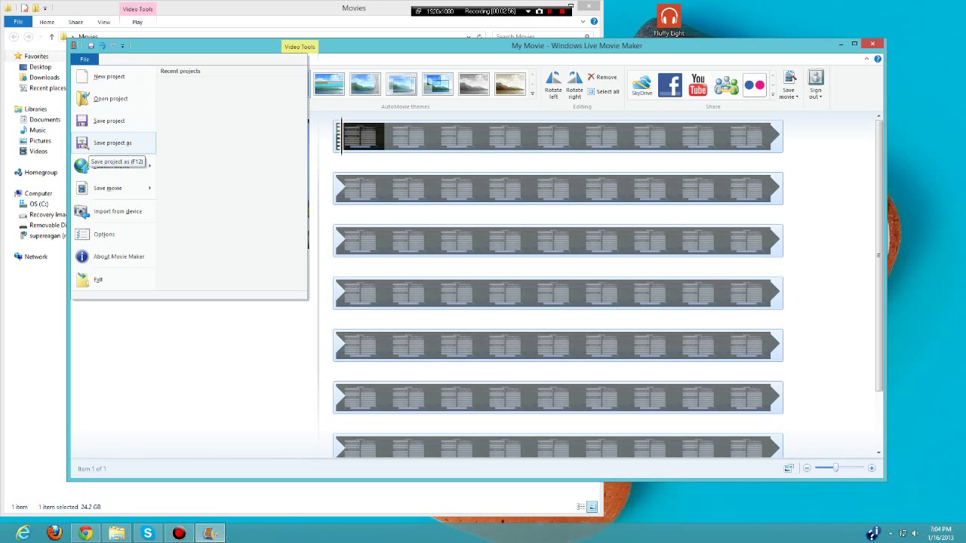
mouse_move(113, 188)
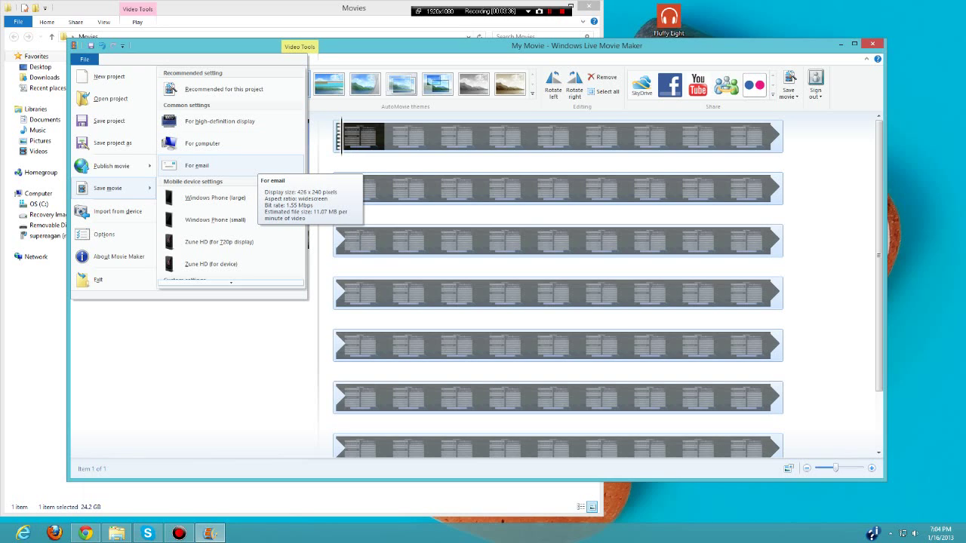
scroll(226, 166, down, 1)
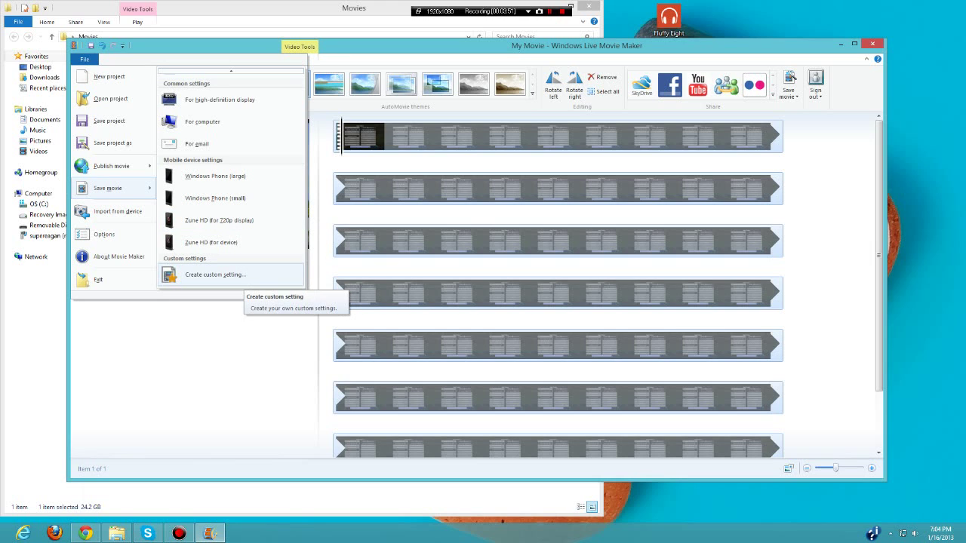
scroll(231, 122, up, 1)
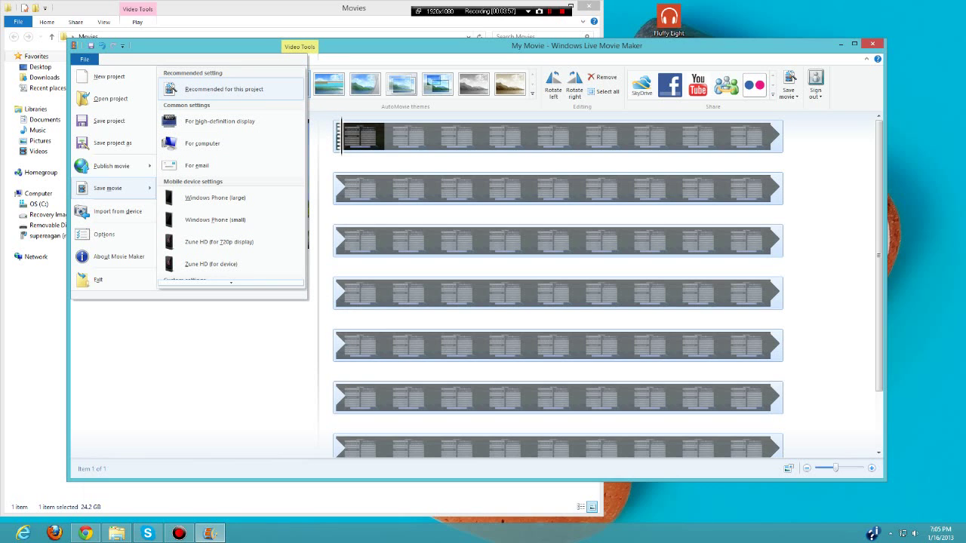
click(231, 89)
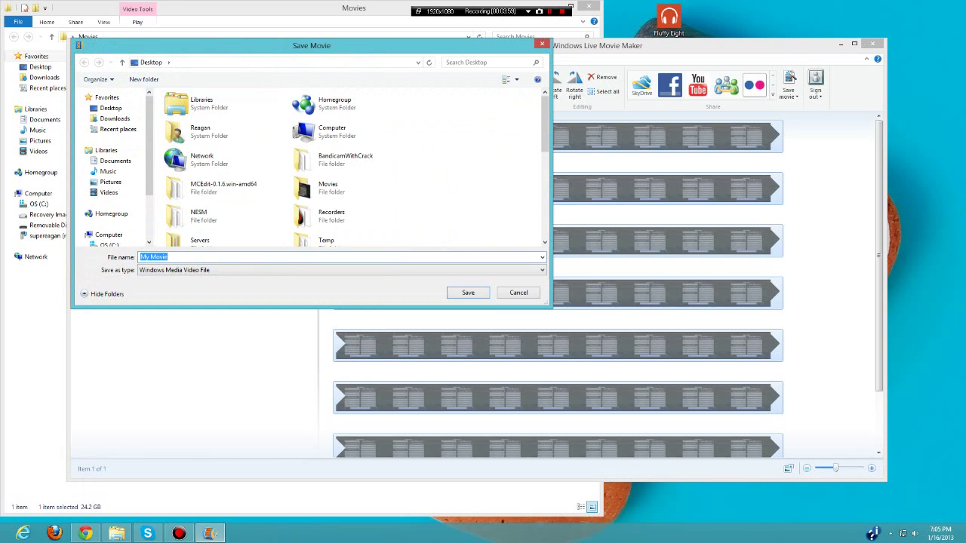
Save the movie to the Desktop as "Minecraft Smash Bros 1" in the Windows Media Video File format
click(110, 108)
scroll(111, 167, down, 2)
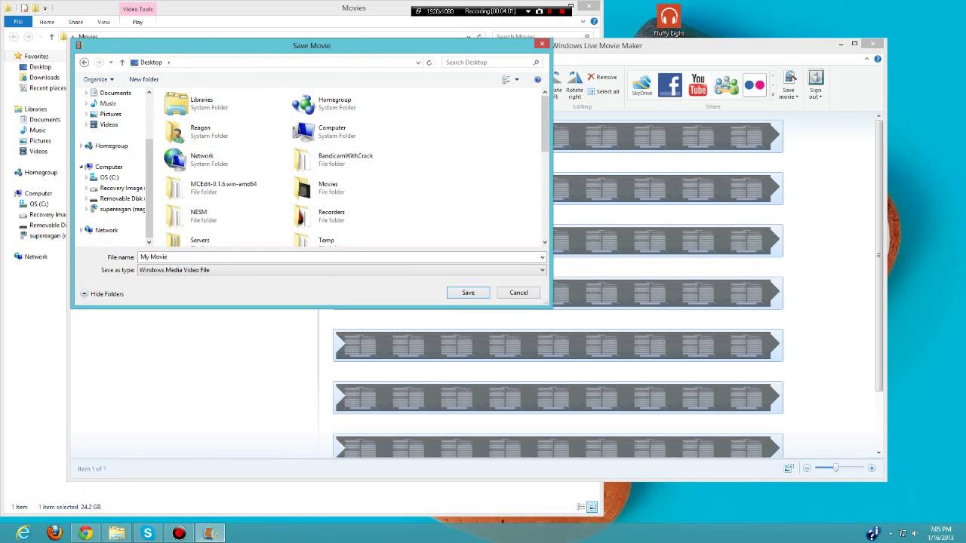
scroll(442, 125, down, 8)
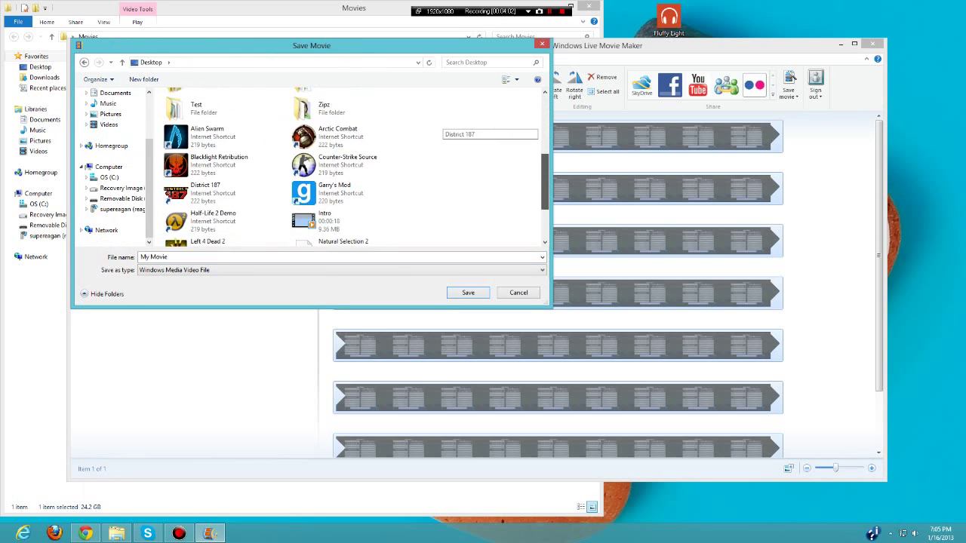
drag(544, 200, 545, 209)
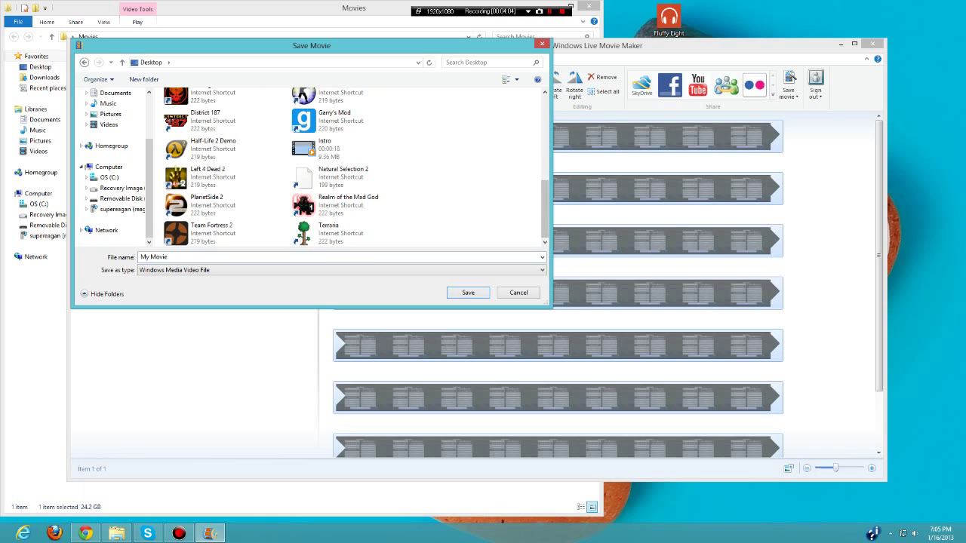
click(339, 257)
text(M)
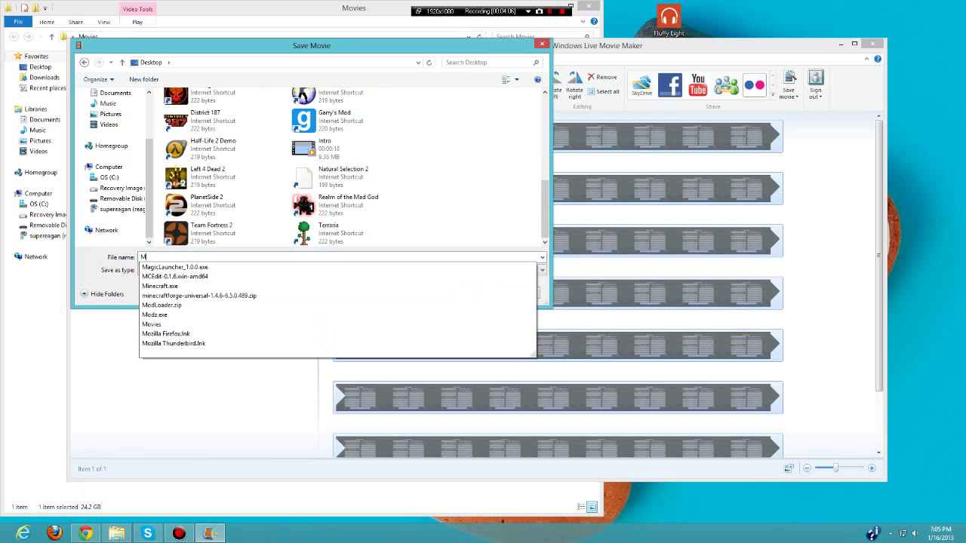
text(inecraft Smash Bros 1)
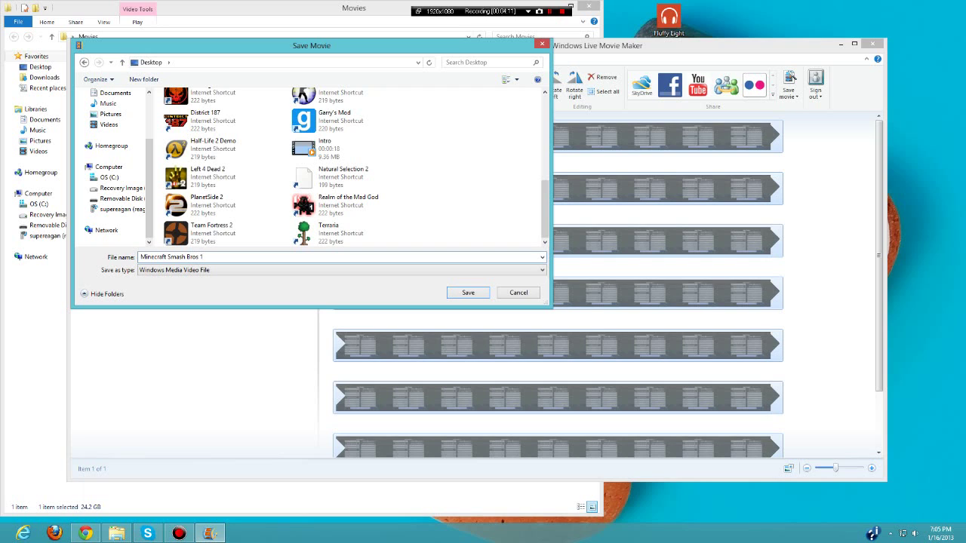
click(340, 269)
click(340, 270)
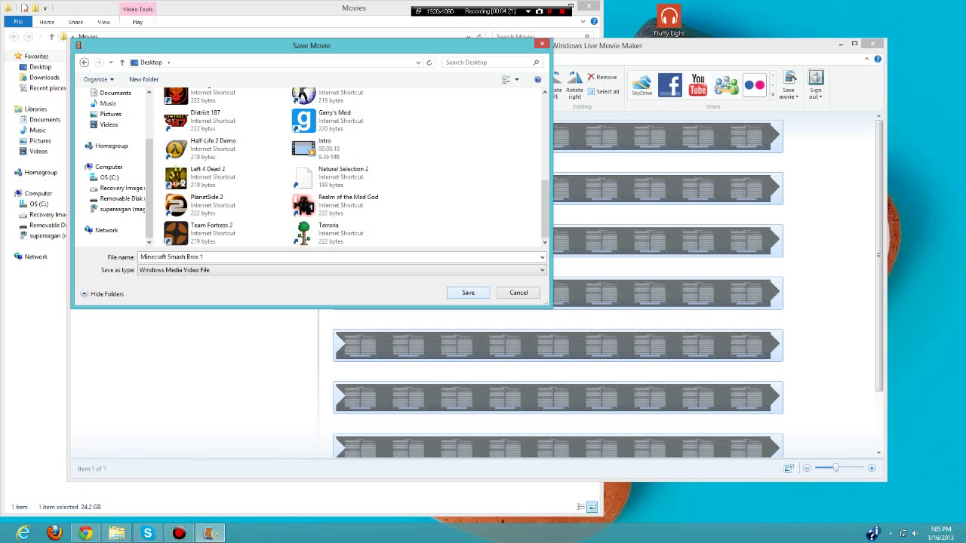
key(Return)
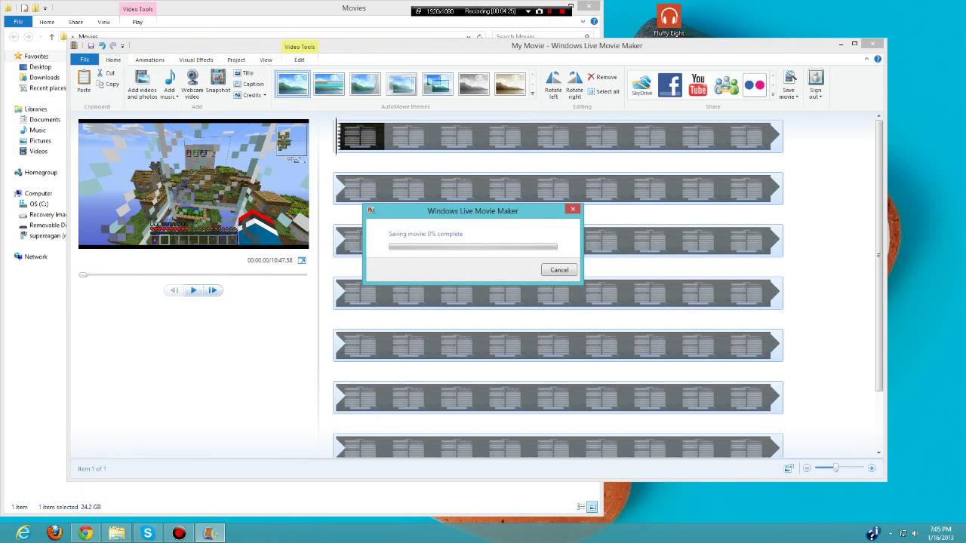
Dismiss the finished export's dialog and close Windows Live Movie Maker without saving changes to My Movie
key(shift+F12)
key(shift+F12)
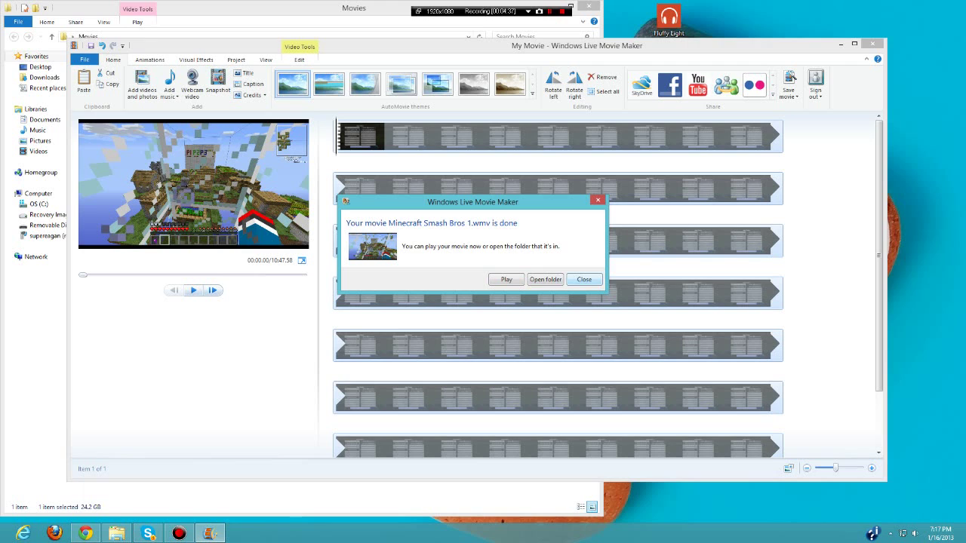
click(584, 279)
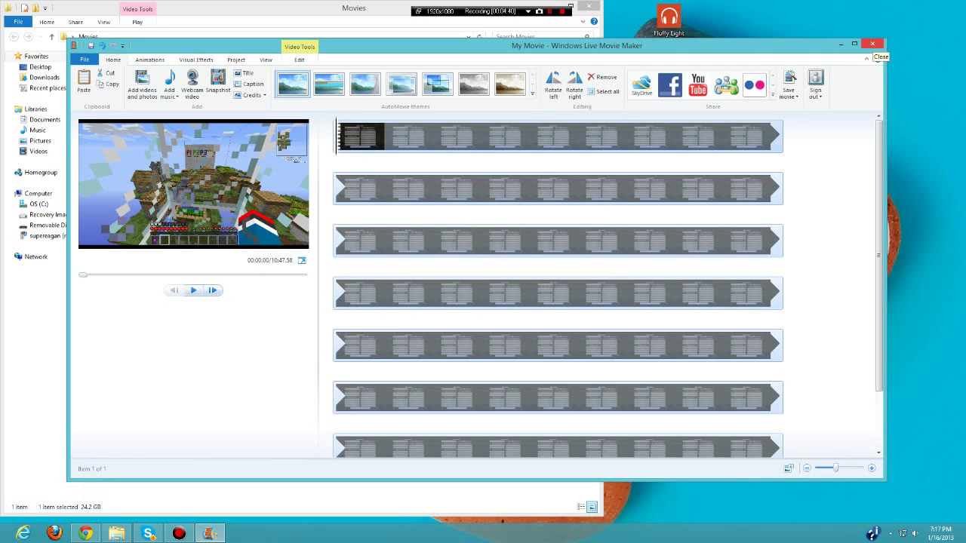
click(873, 44)
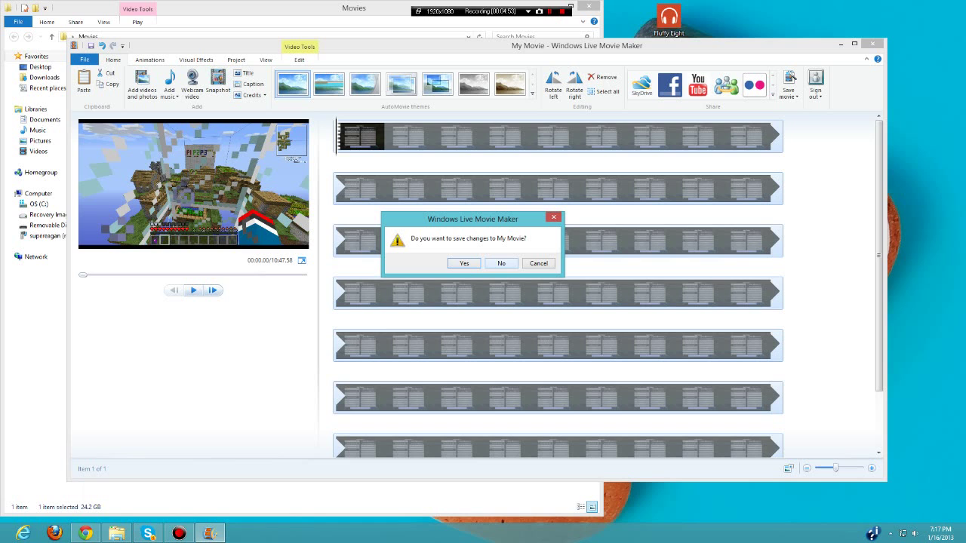
click(501, 263)
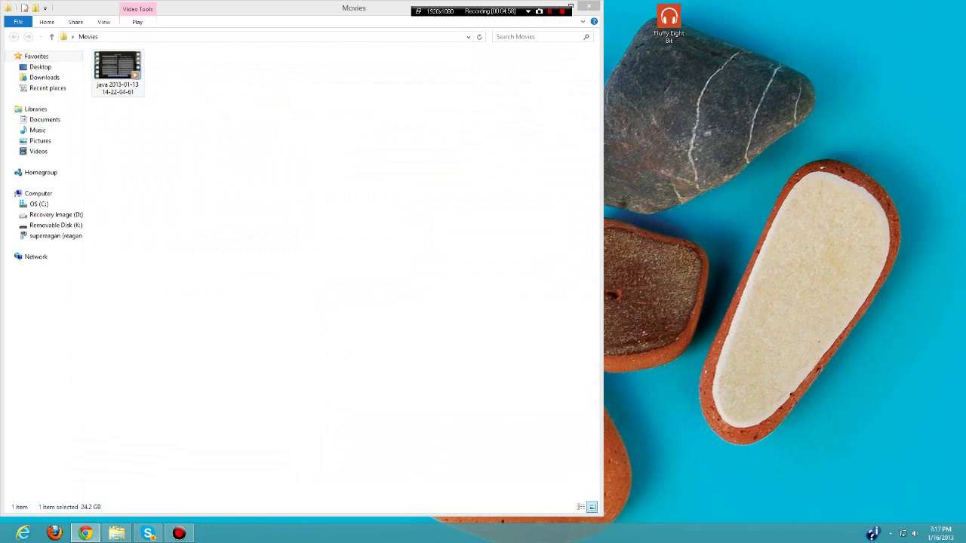
key(alt+Tab)
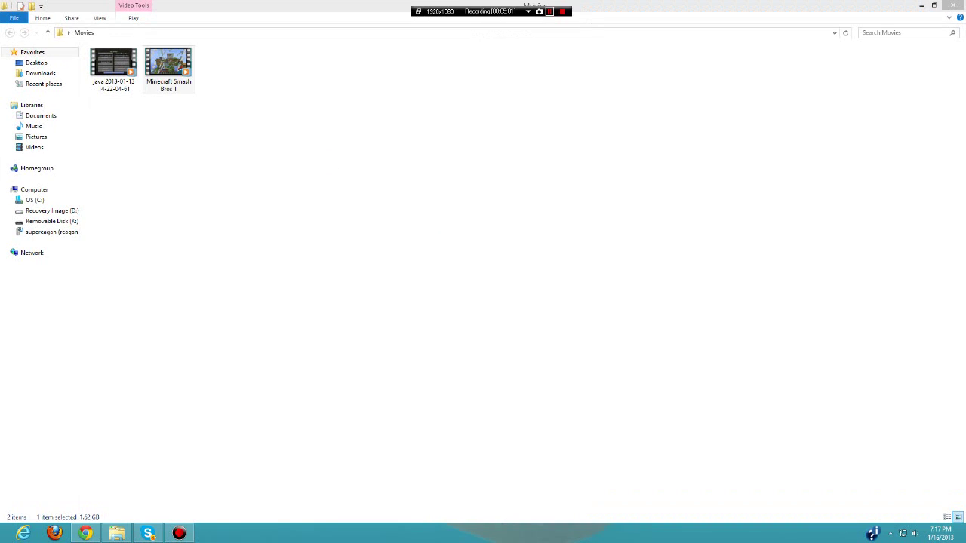
click(168, 70)
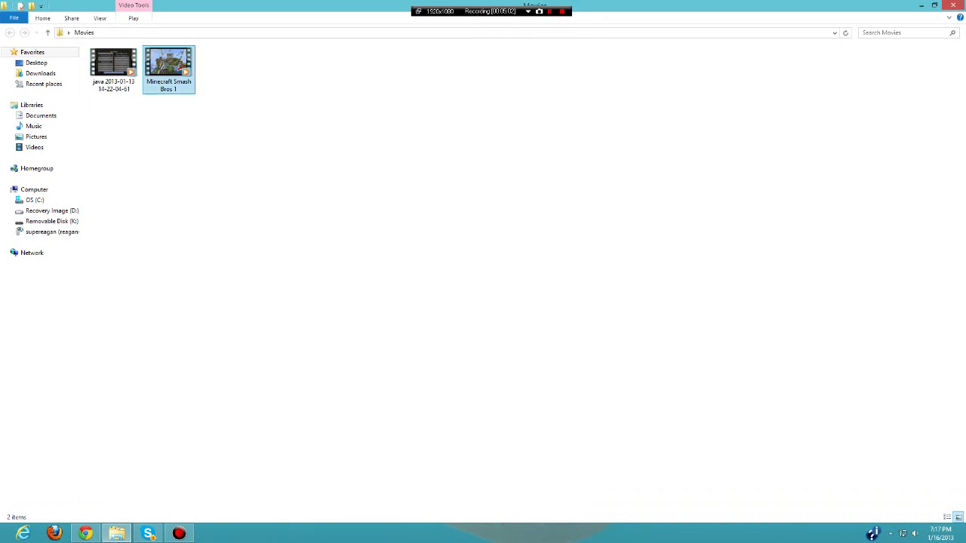
click(113, 69)
click(168, 70)
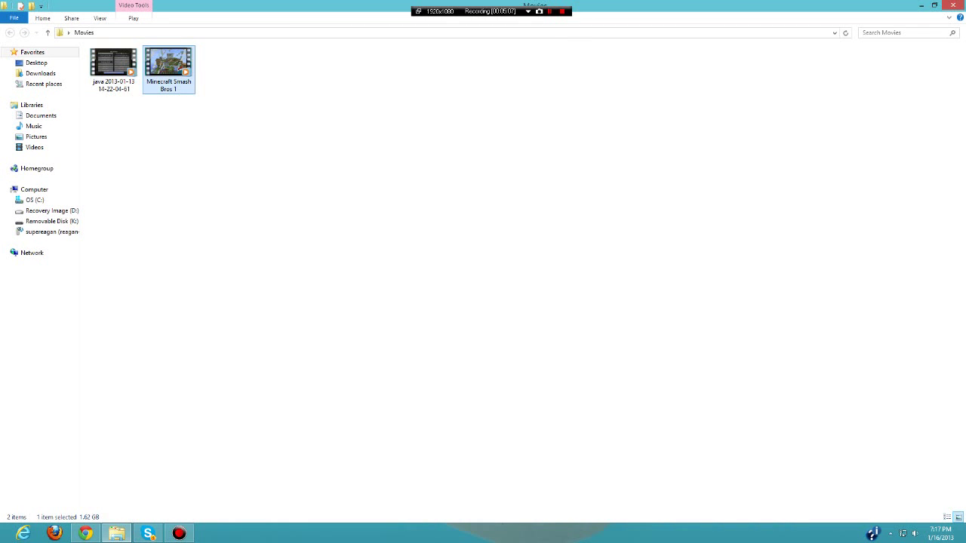
click(113, 70)
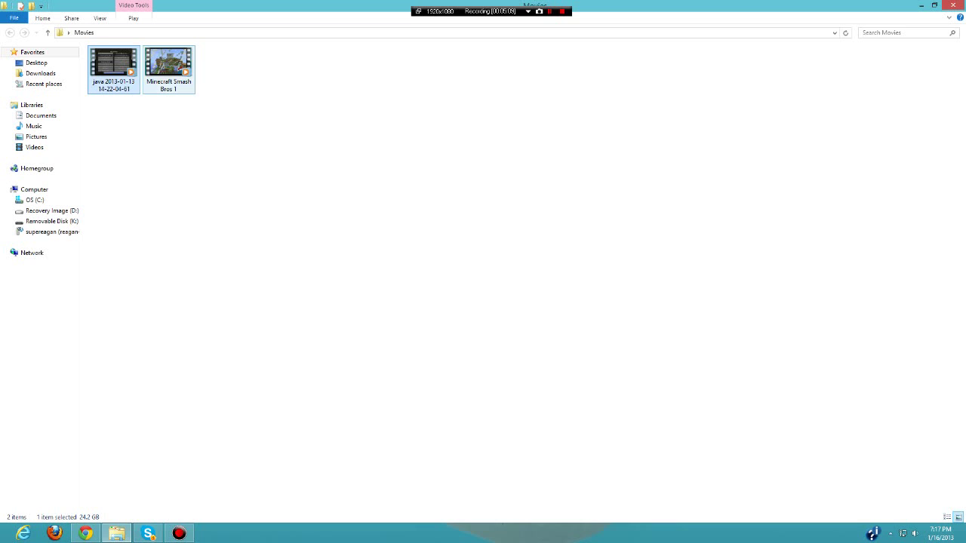
click(168, 70)
click(113, 70)
click(169, 69)
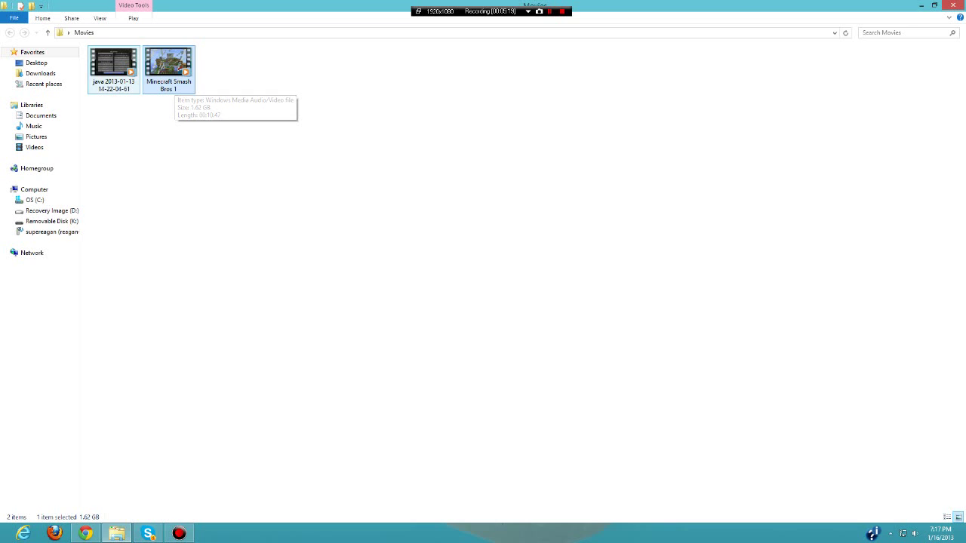
double_click(114, 65)
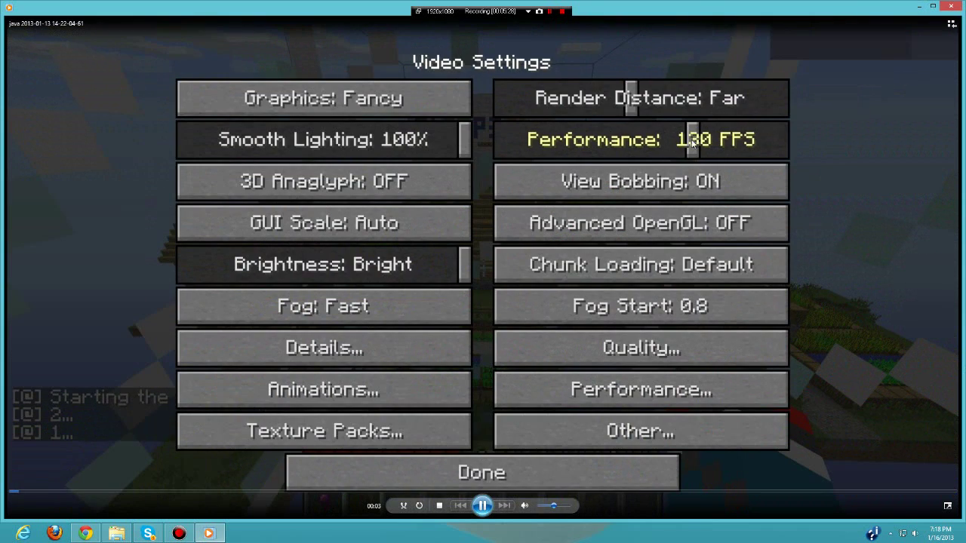
key(ctrl+p)
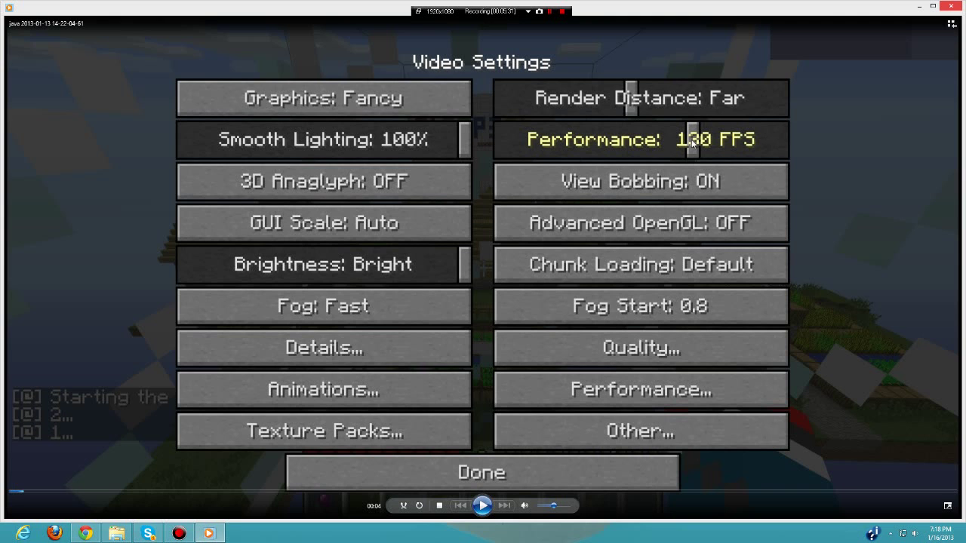
click(483, 491)
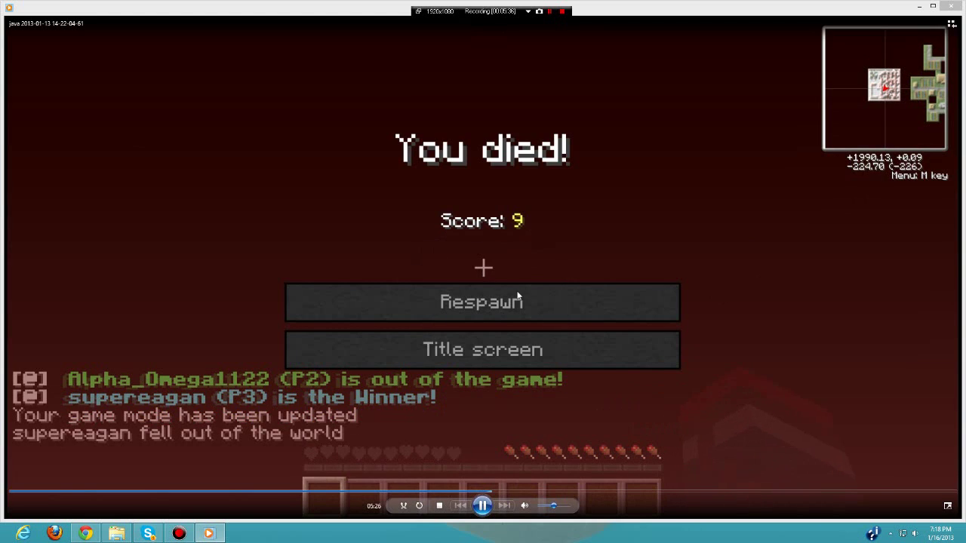
click(523, 492)
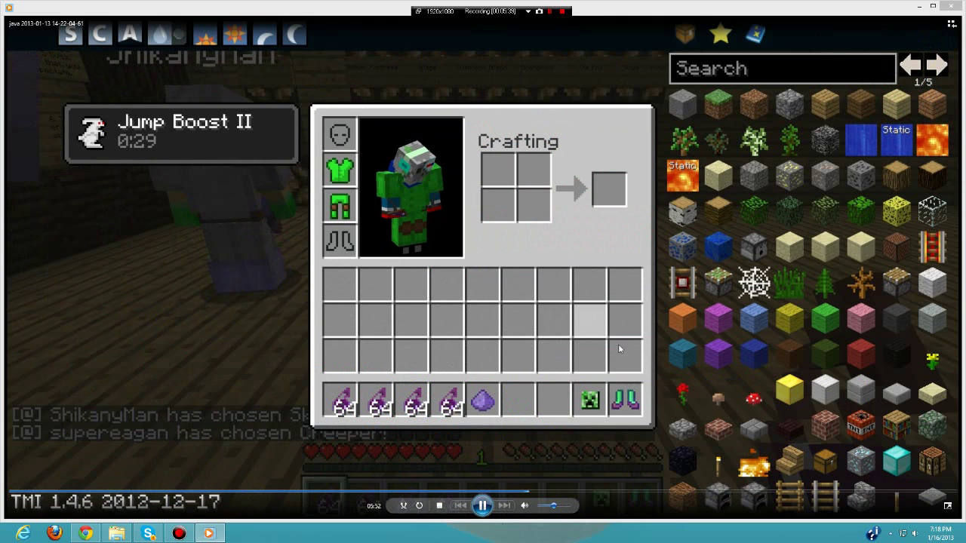
click(482, 505)
click(950, 6)
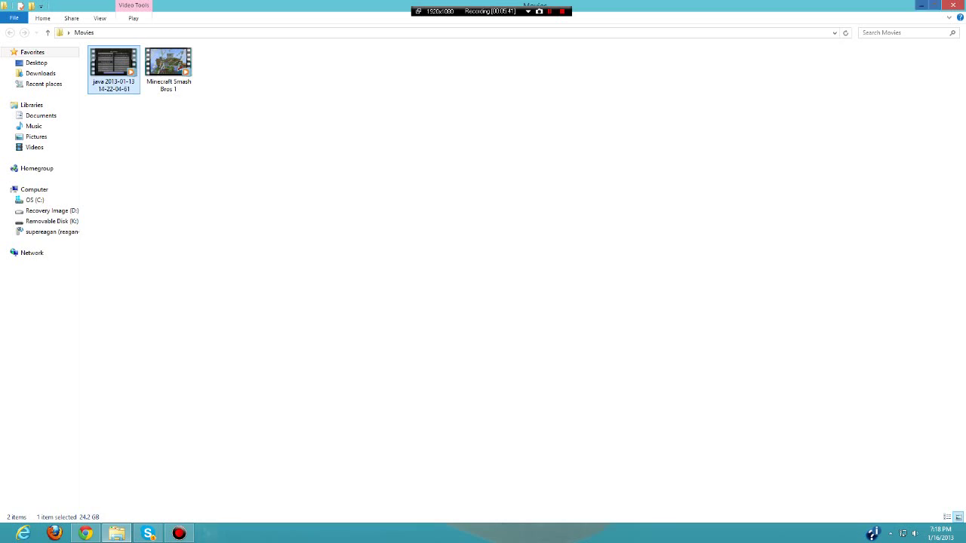
Play the exported "Minecraft Smash Bros 1" video, pausing it to inspect the picture quality, and close the player
double_click(168, 69)
key(Return)
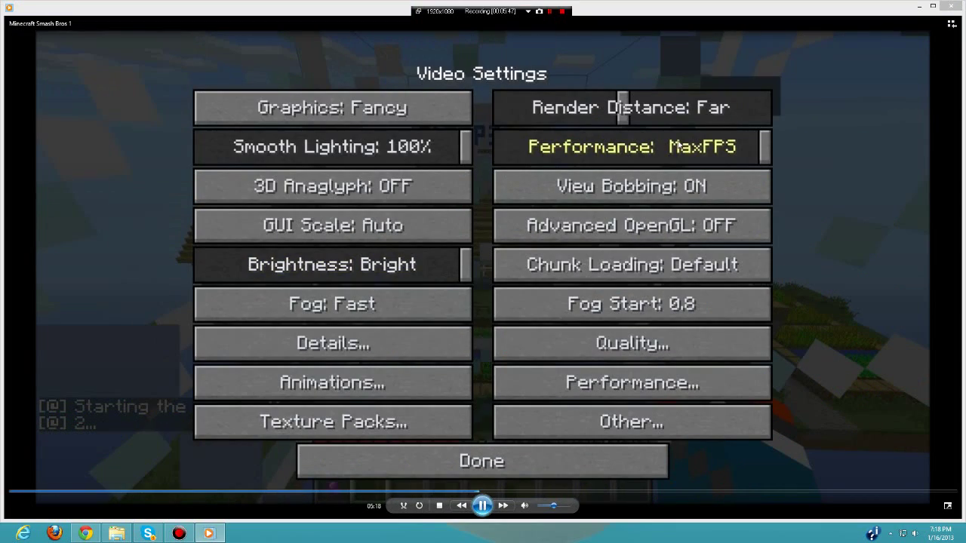
key(ctrl+p)
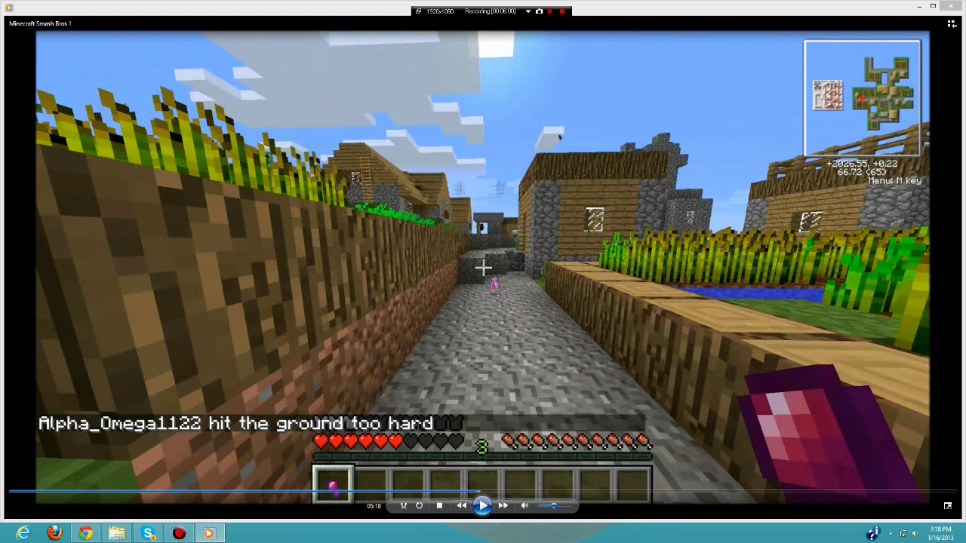
click(482, 505)
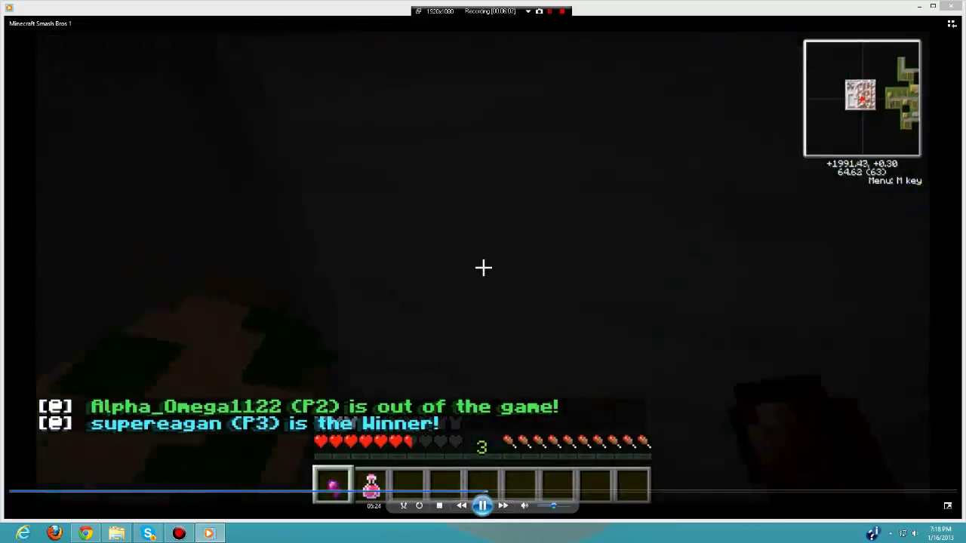
click(482, 506)
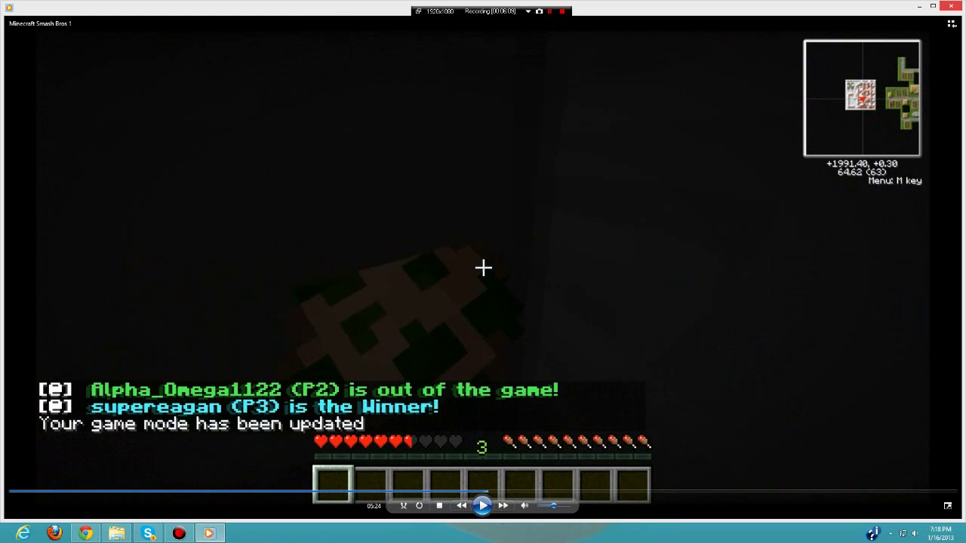
click(952, 5)
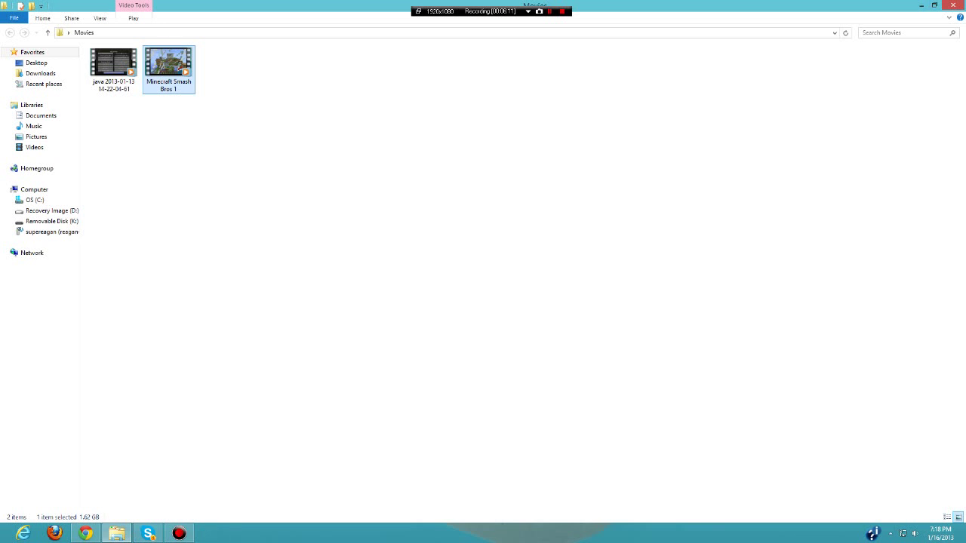